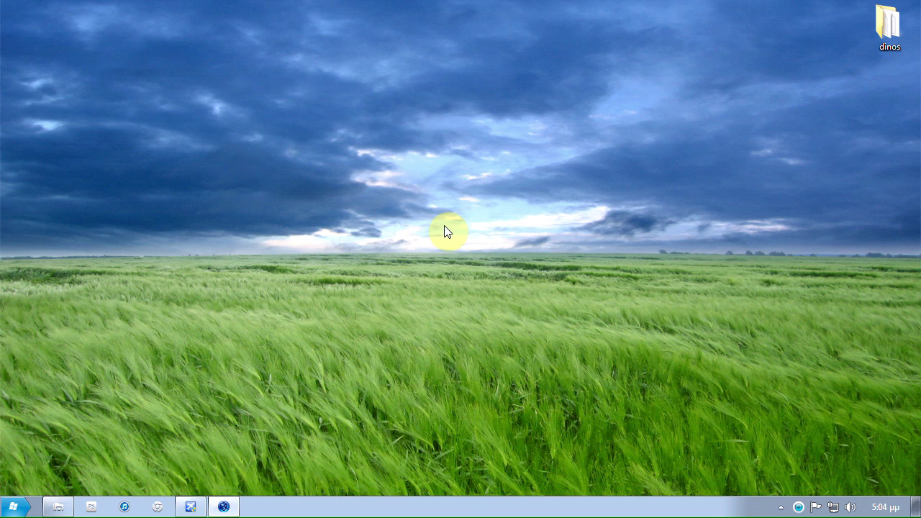
Switch to REX Essential + Overdrive and review the sunrise, daytime and sunset sky textures, leaving the selection as it is
left_click(225, 507)
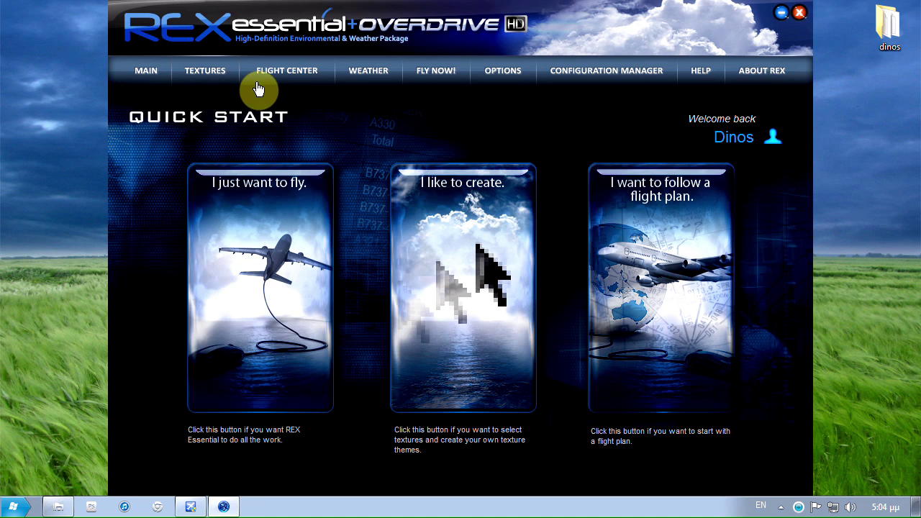
left_click(224, 79)
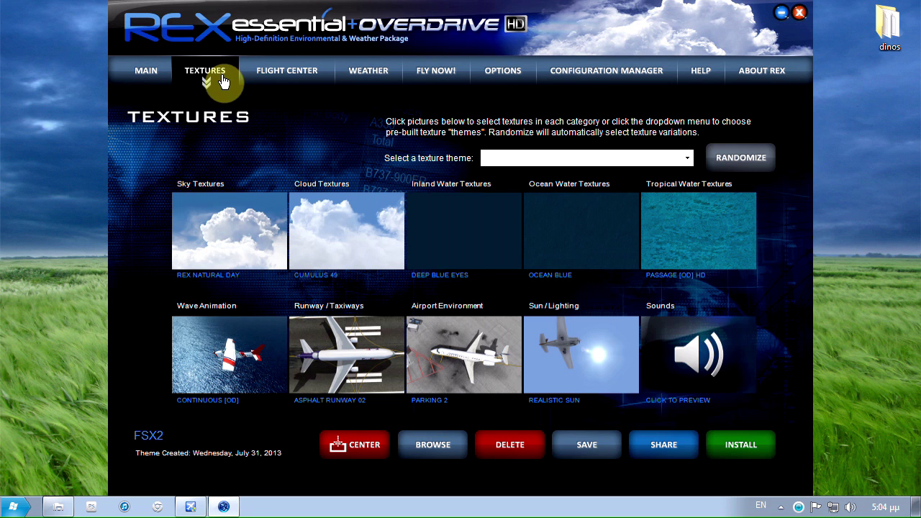
left_click(233, 239)
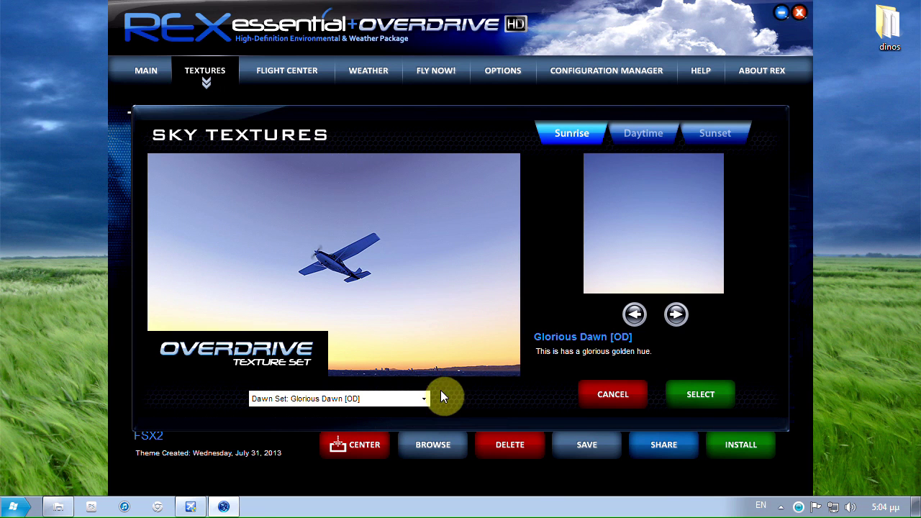
left_click(640, 131)
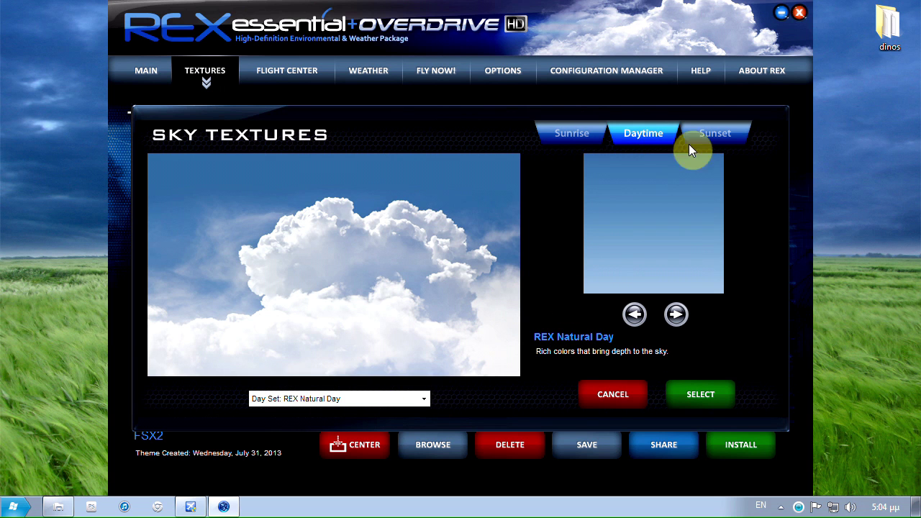
left_click(728, 135)
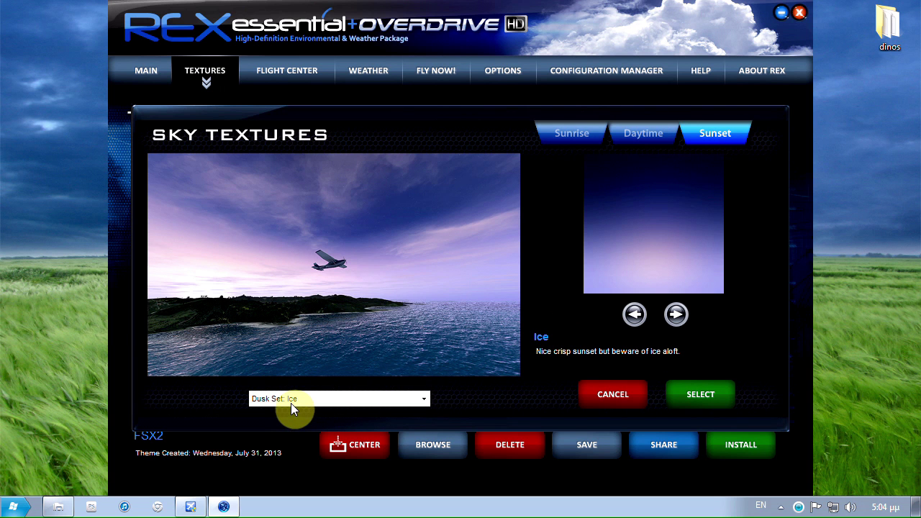
left_click(636, 407)
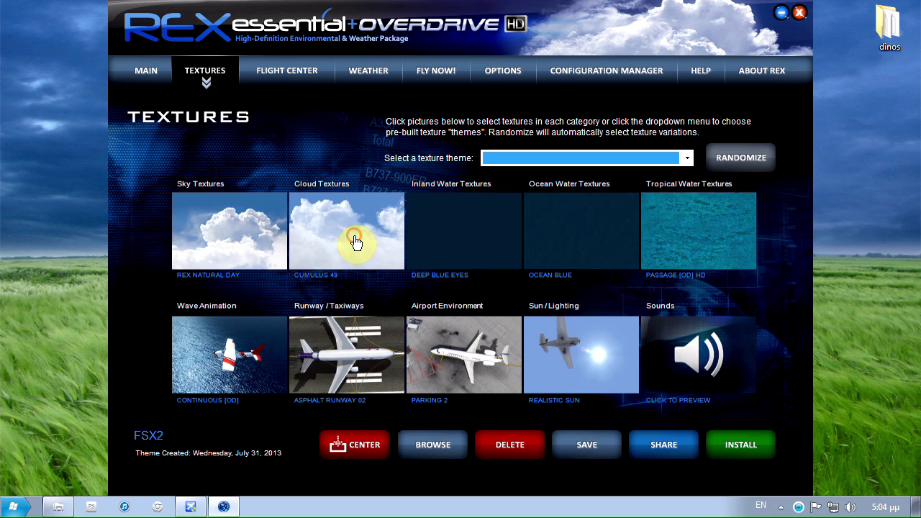
Review the cloud texture sets chosen for 3D clouds and cirrus clouds, and leave without changing them
left_click(356, 241)
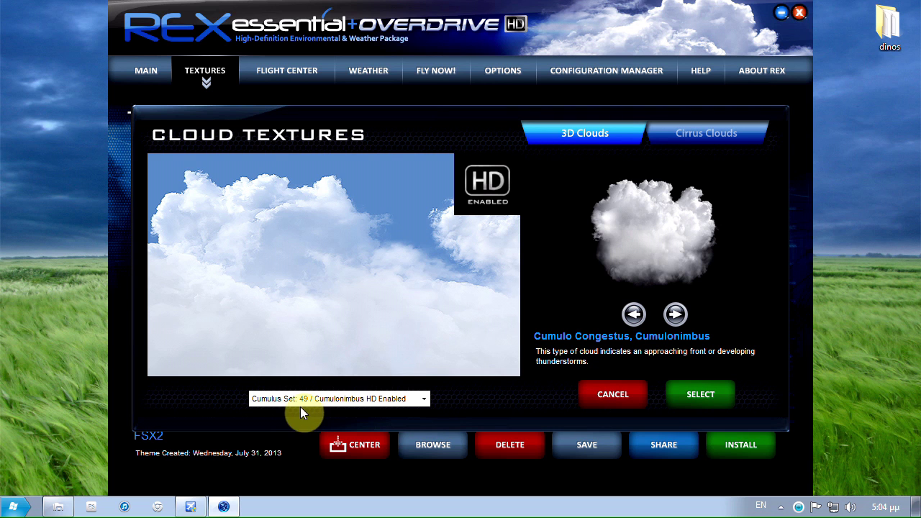
left_click(689, 134)
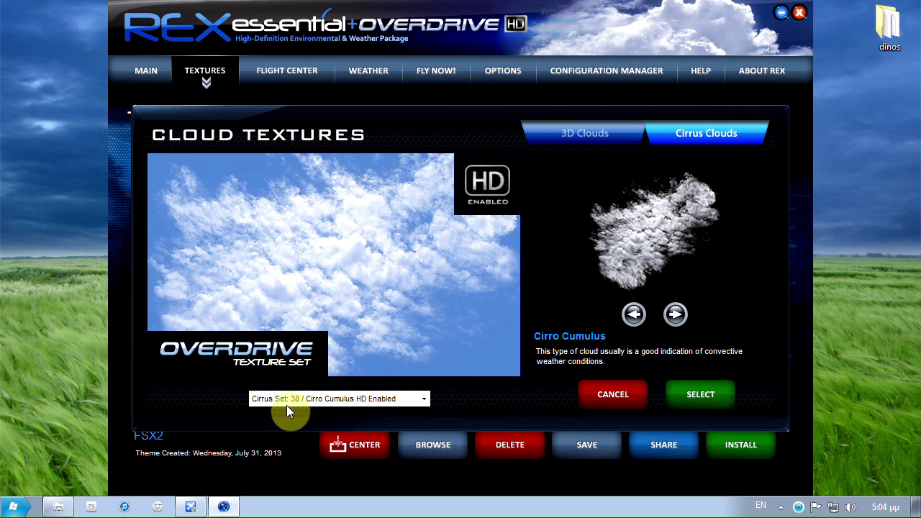
left_click(585, 393)
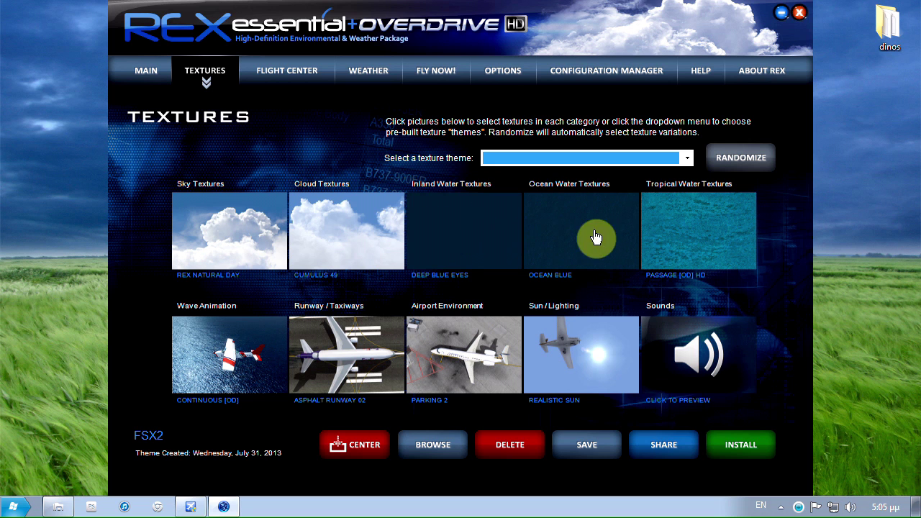
Review the tropical water texture and the wave animation texture, leaving each without a new selection
left_click(711, 248)
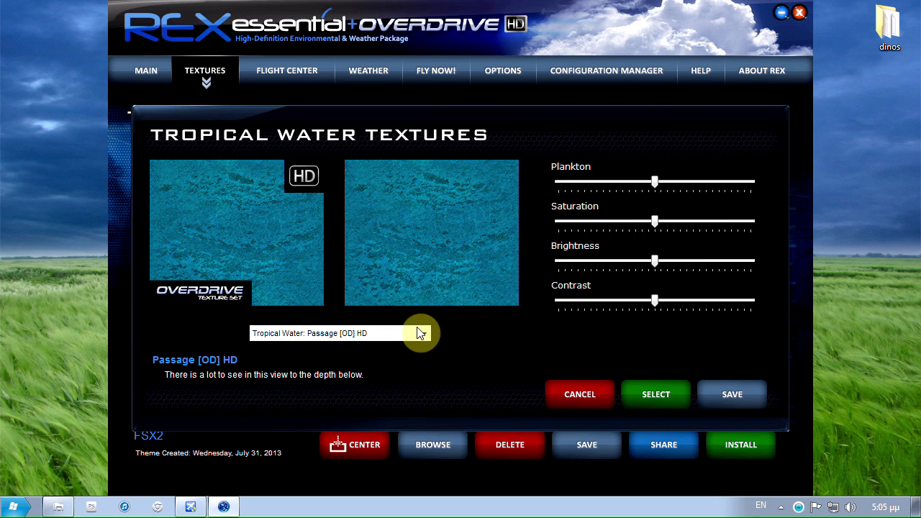
left_click(425, 336)
left_click(424, 336)
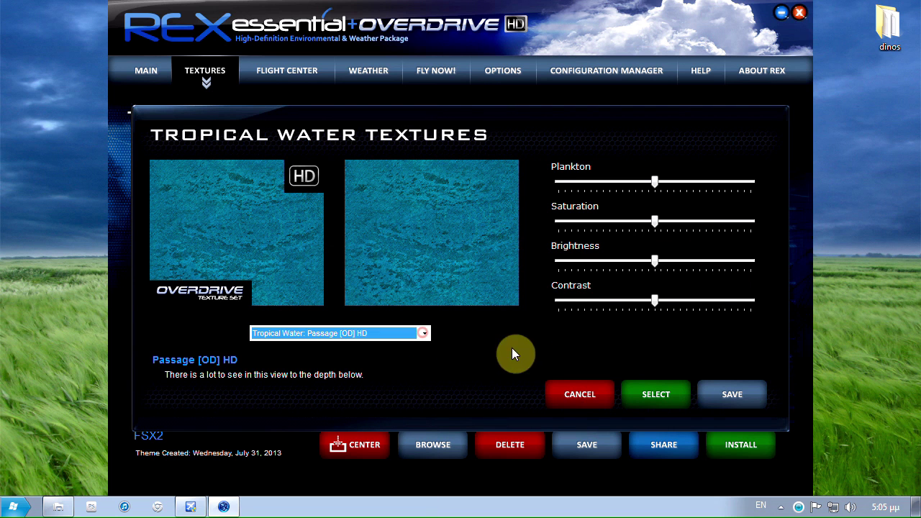
left_click(585, 394)
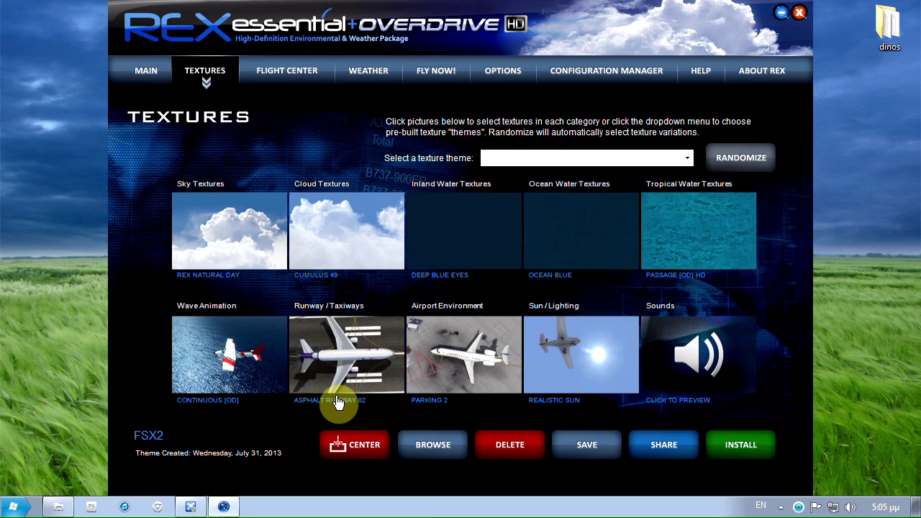
left_click(236, 356)
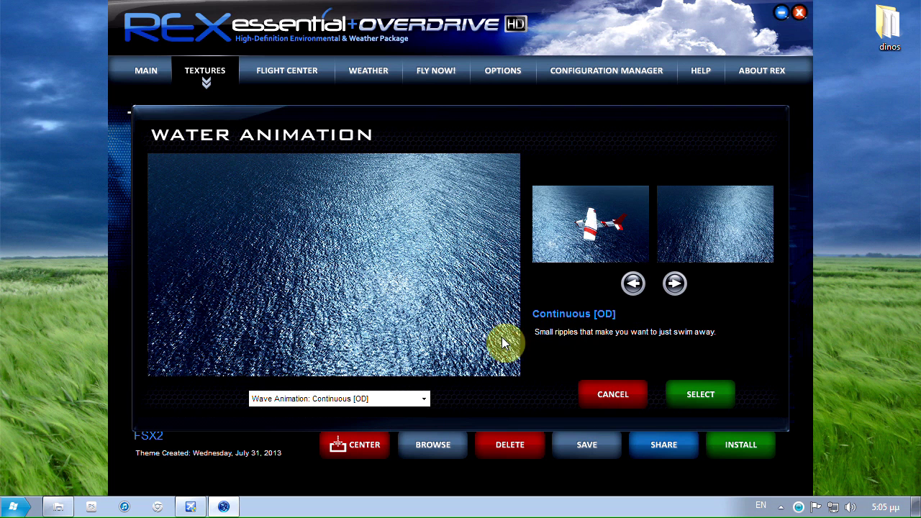
left_click(598, 406)
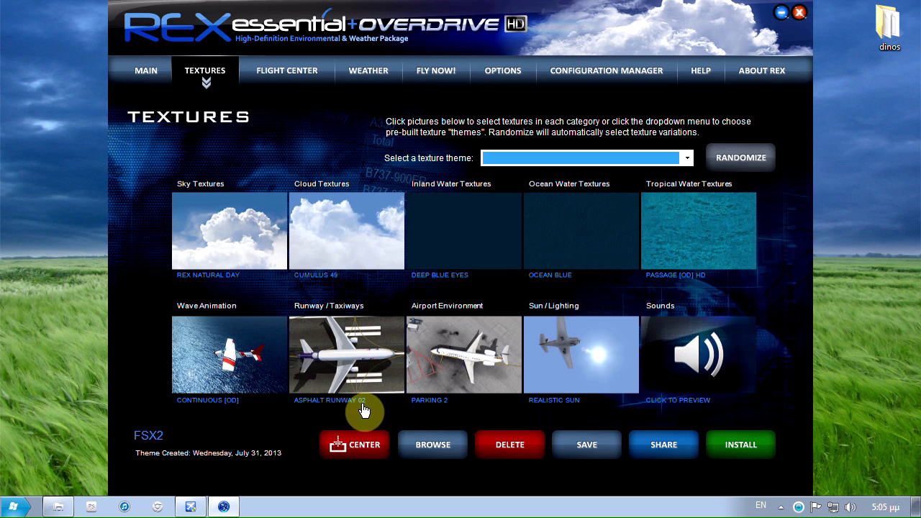
Review the asphalt and concrete textures for runways and taxiways, and leave without changing them
left_click(361, 364)
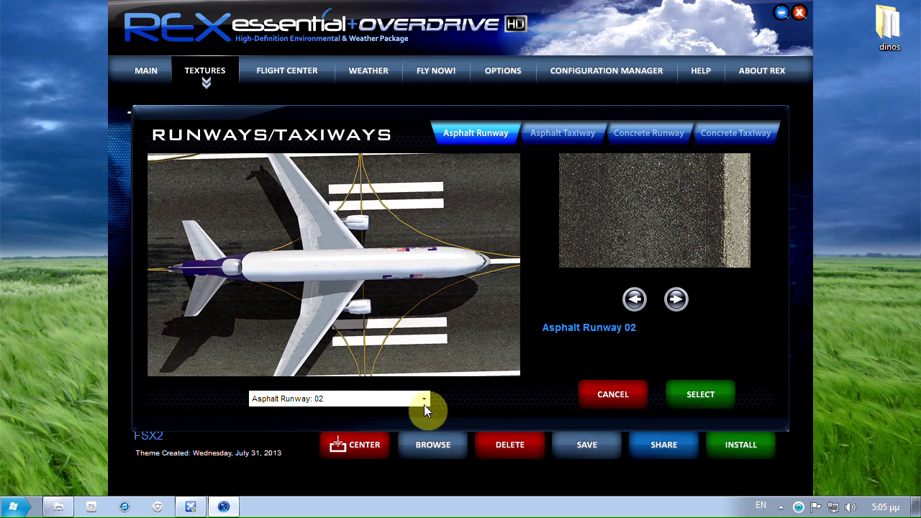
left_click(564, 138)
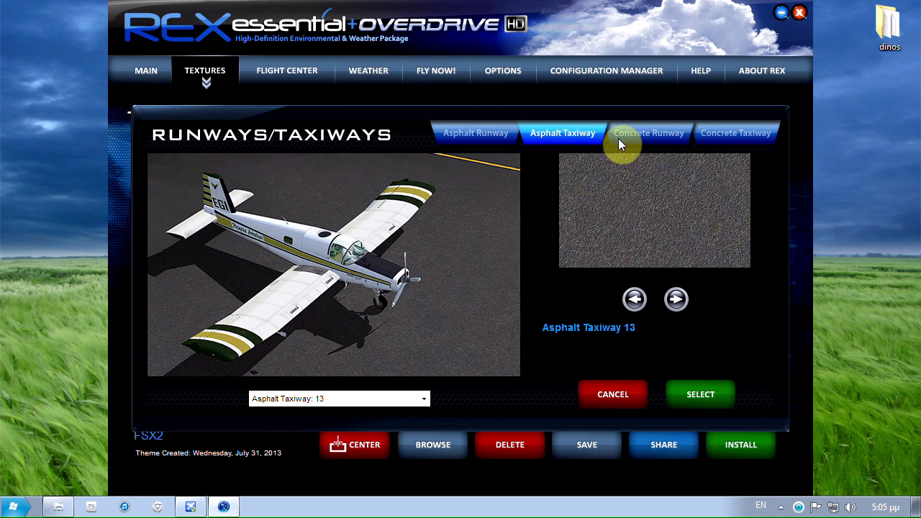
left_click(656, 133)
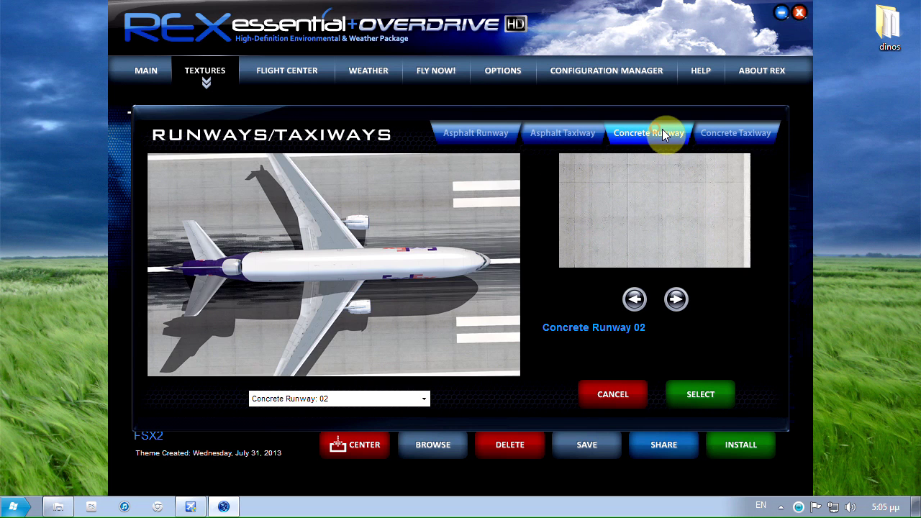
left_click(740, 134)
left_click(612, 392)
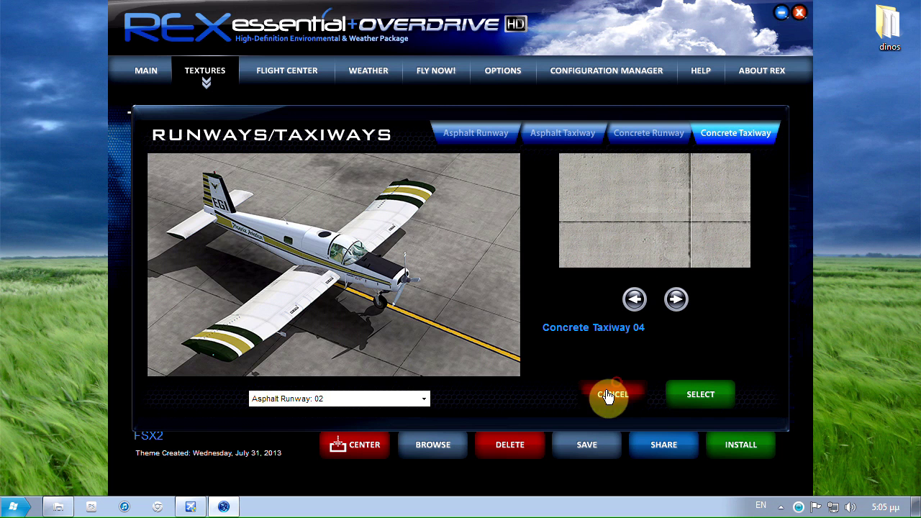
Review the airport environment textures for taxiway markings, runway markings, airport parking and surface refraction without changing them
left_click(483, 365)
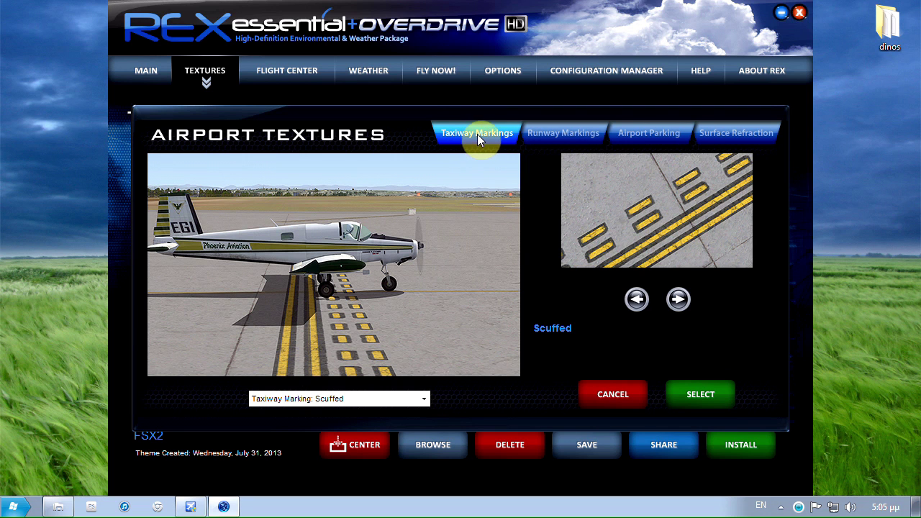
left_click(424, 399)
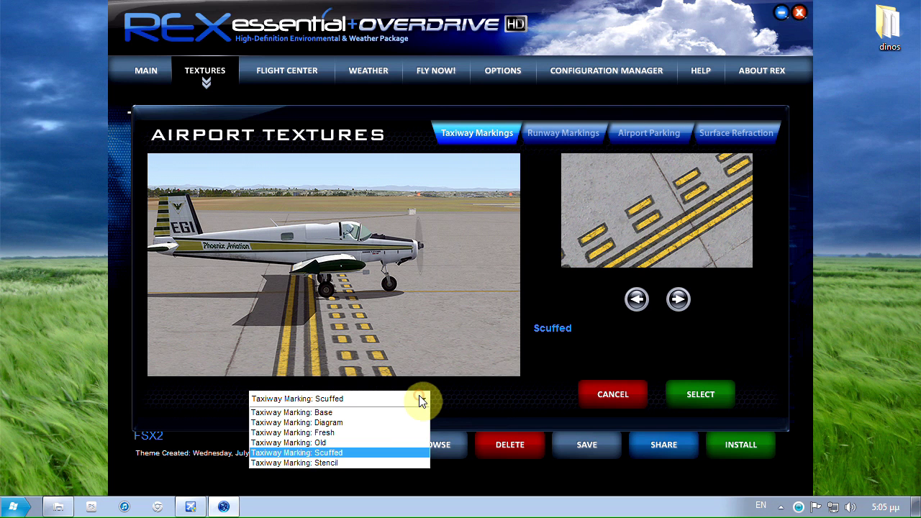
left_click(421, 400)
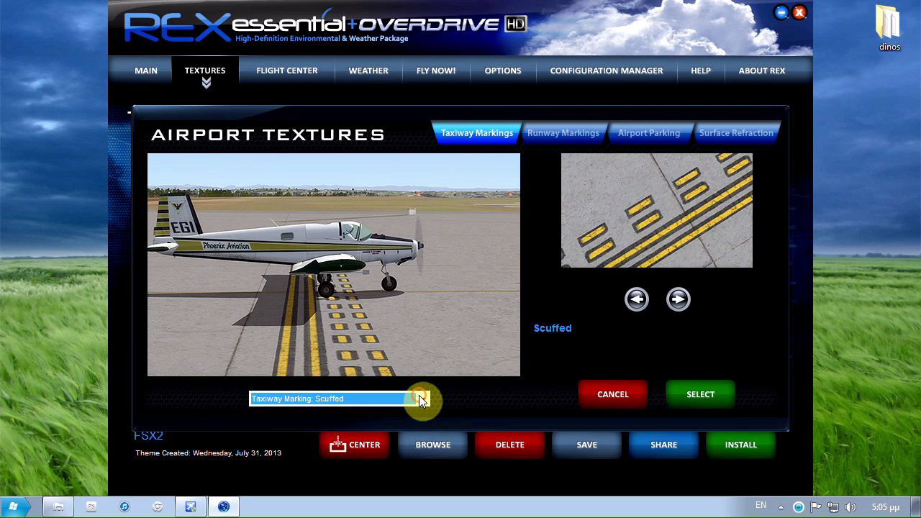
left_click(575, 135)
left_click(644, 134)
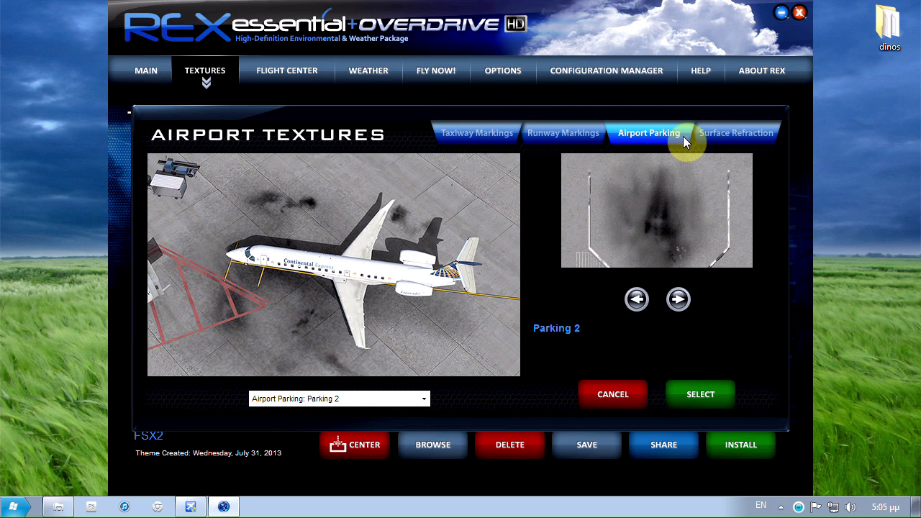
left_click(726, 133)
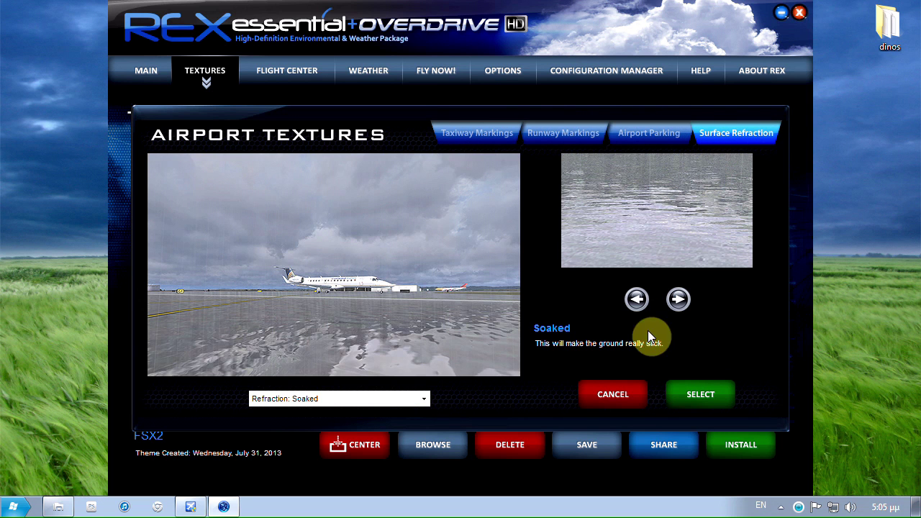
left_click(626, 395)
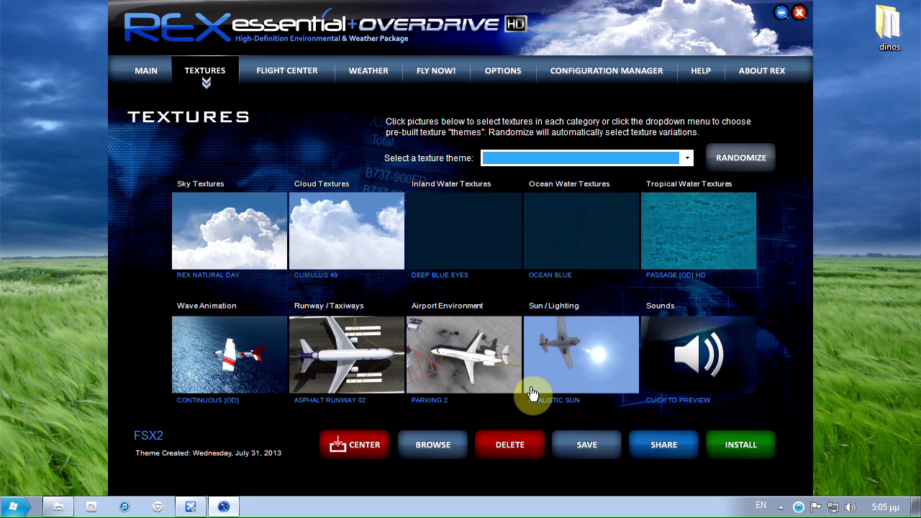
Review the sun and lighting textures for sun, flare, lightning, landing lights, aircraft strobe and runway lights without changing them
left_click(584, 362)
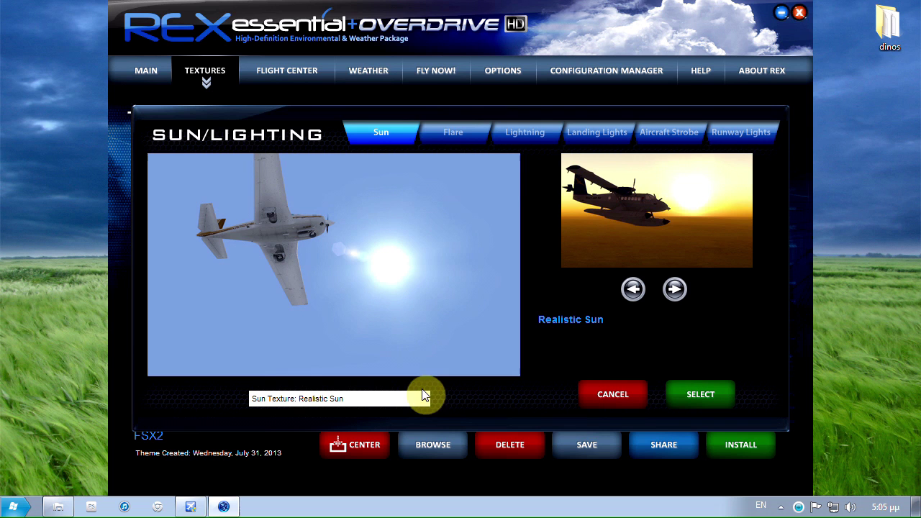
left_click(454, 132)
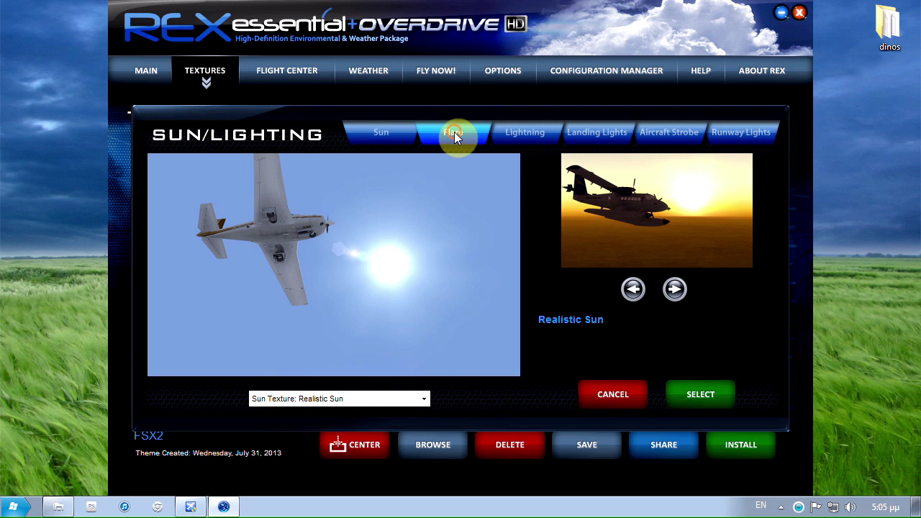
left_click(526, 126)
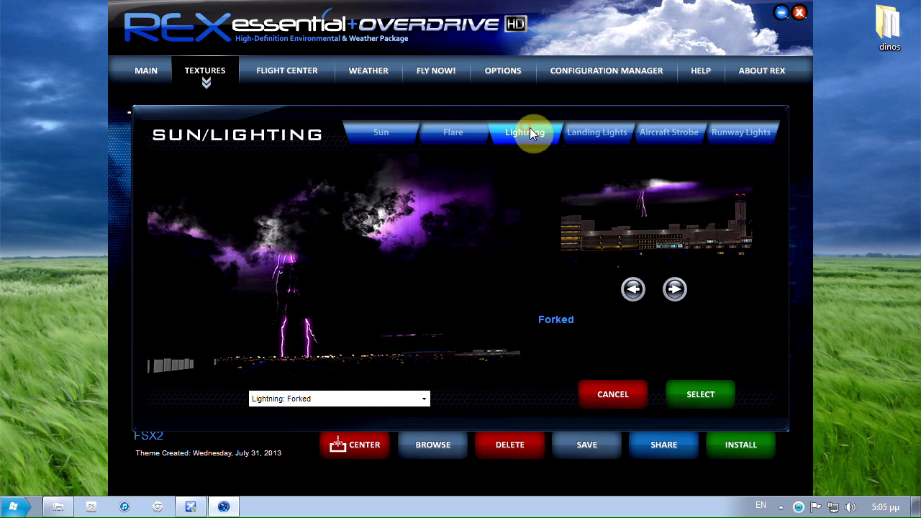
left_click(597, 134)
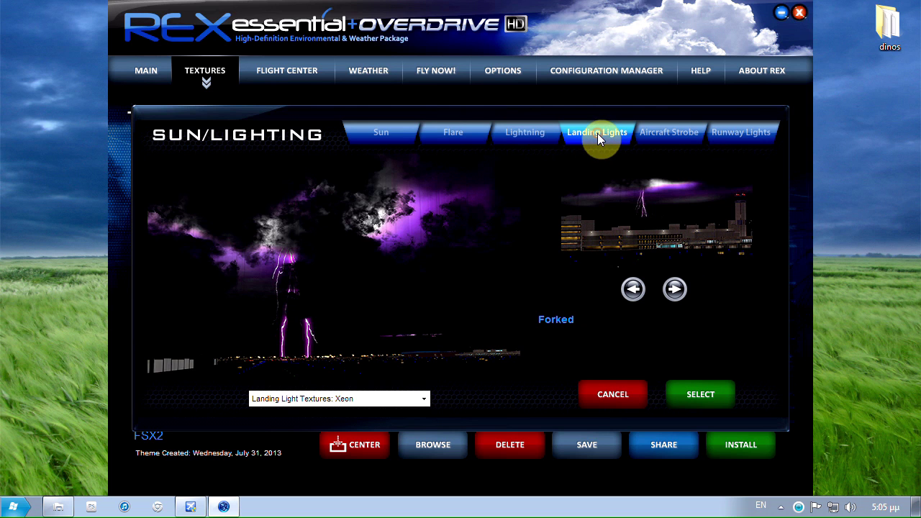
left_click(662, 136)
left_click(733, 132)
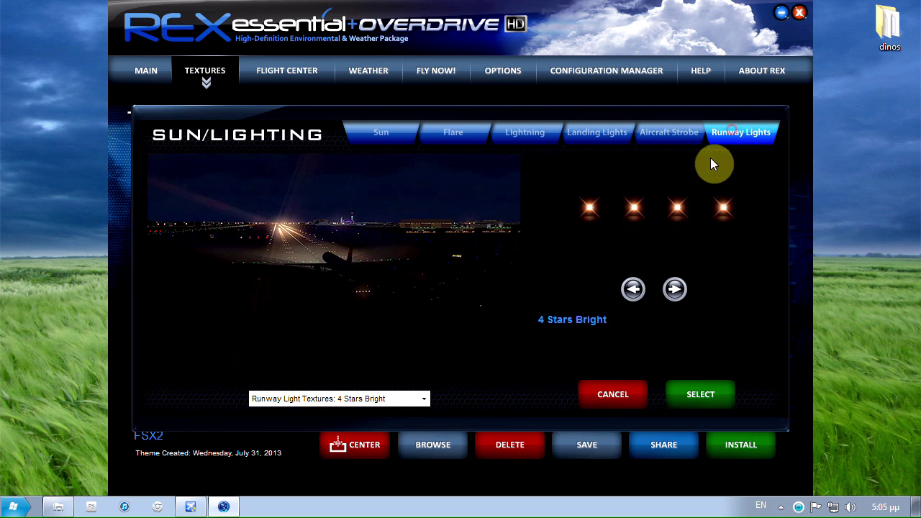
left_click(612, 395)
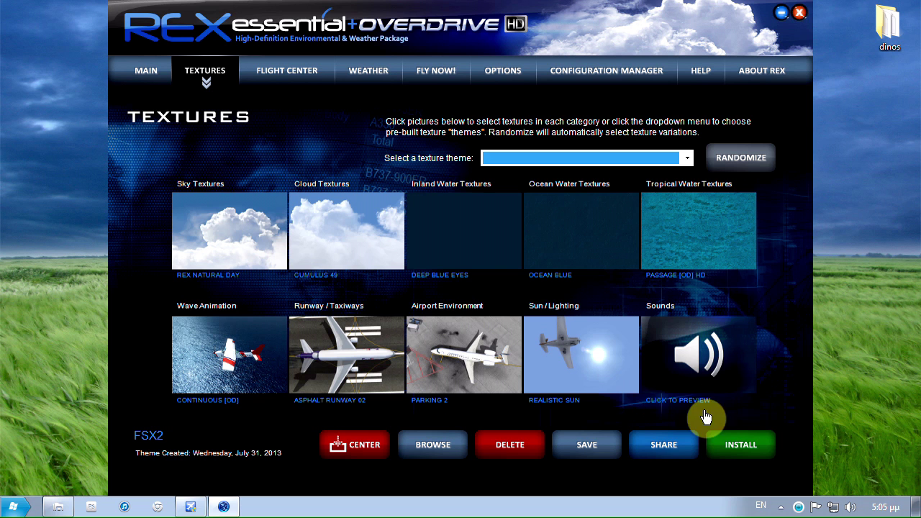
Set the performance level in the Options Manager to High End System - Multi-Core System
left_click(524, 81)
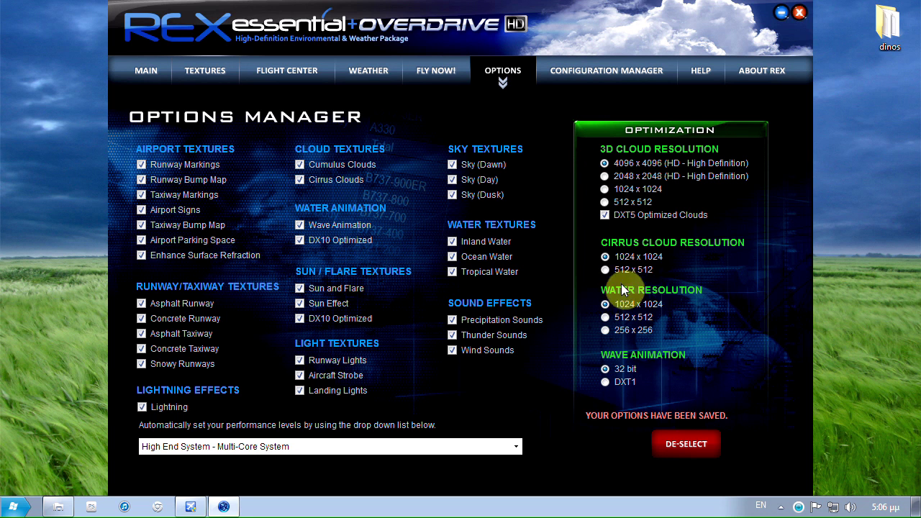
left_click(518, 448)
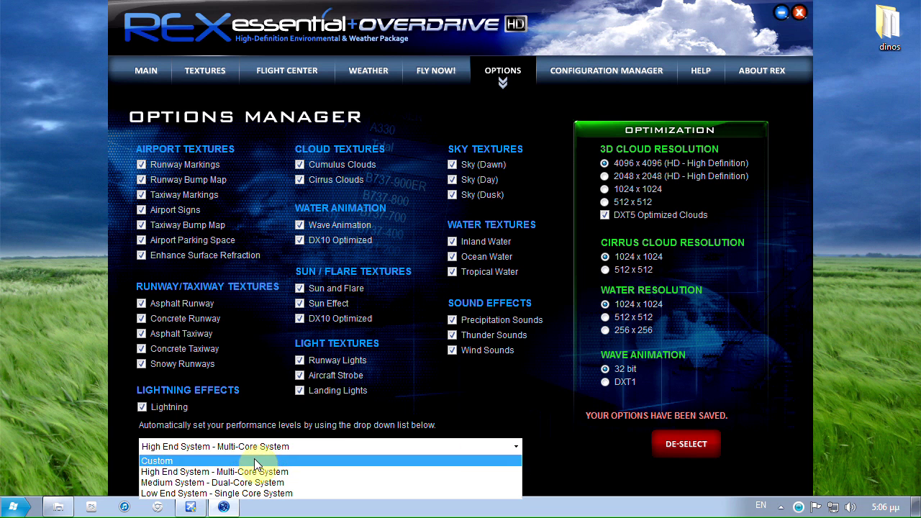
left_click(214, 473)
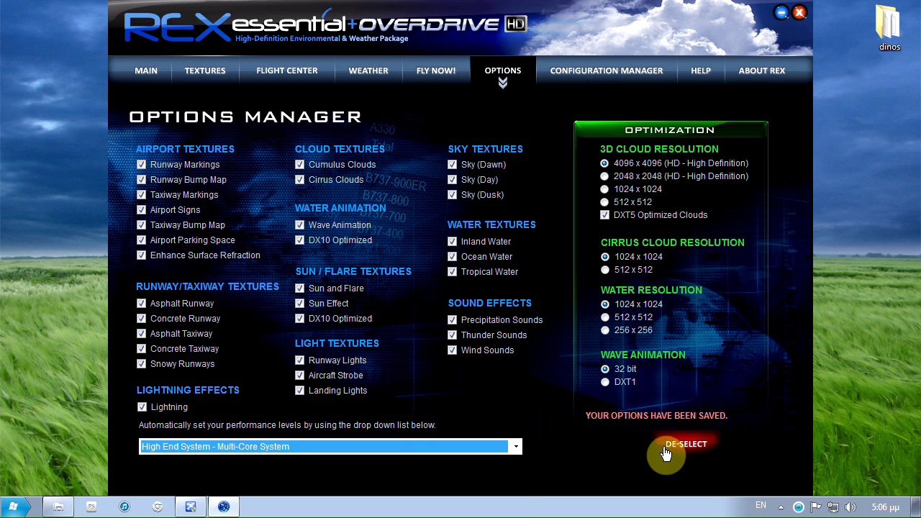
Close REX, switch to Flight Simulator X, and open its customizable display settings
left_click(800, 15)
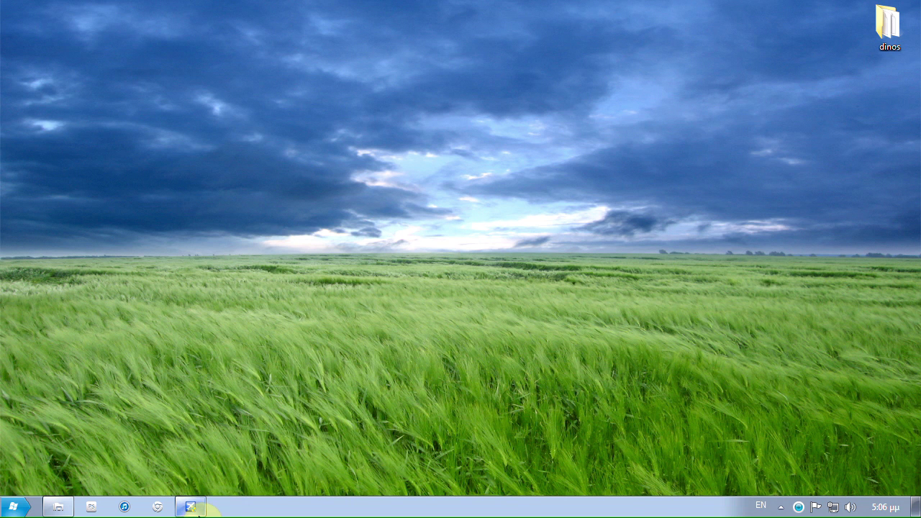
left_click(192, 507)
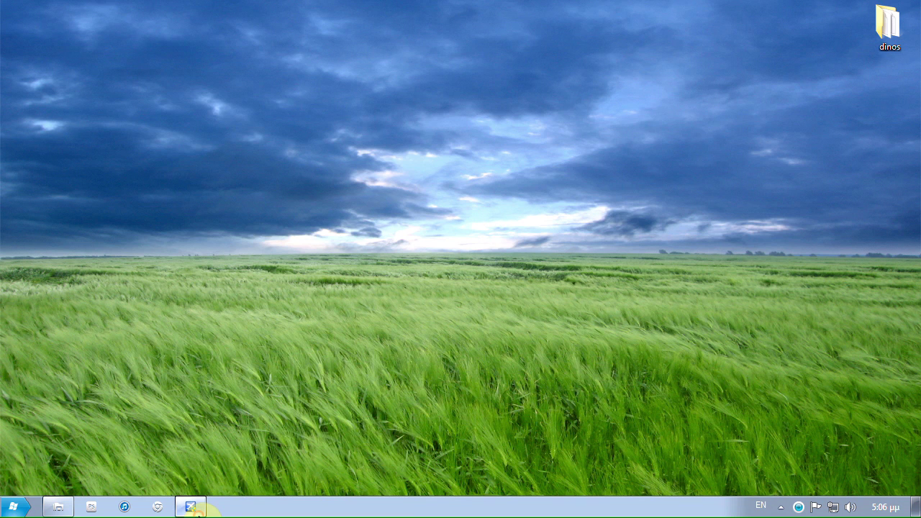
left_click(536, 421)
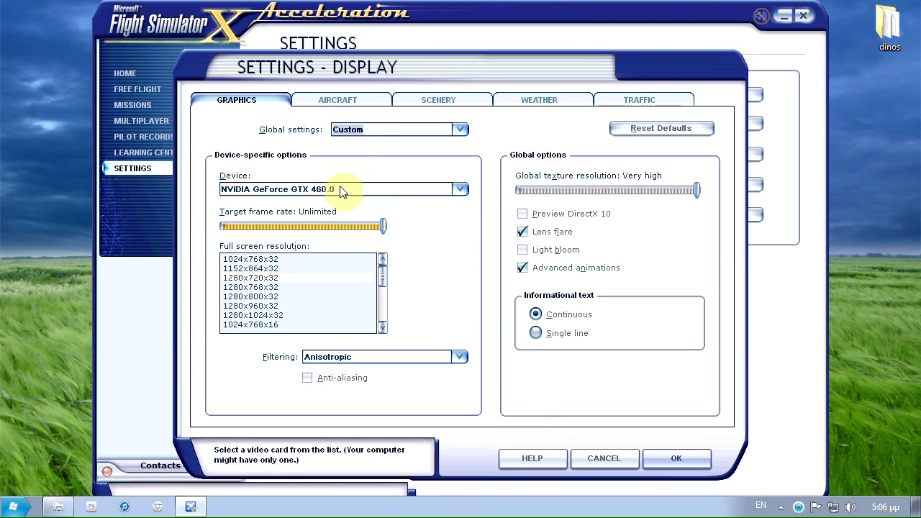
Review the graphics settings for device, target frame rate, full screen resolution, filtering and global texture resolution without changing them
left_click(346, 189)
left_click(345, 189)
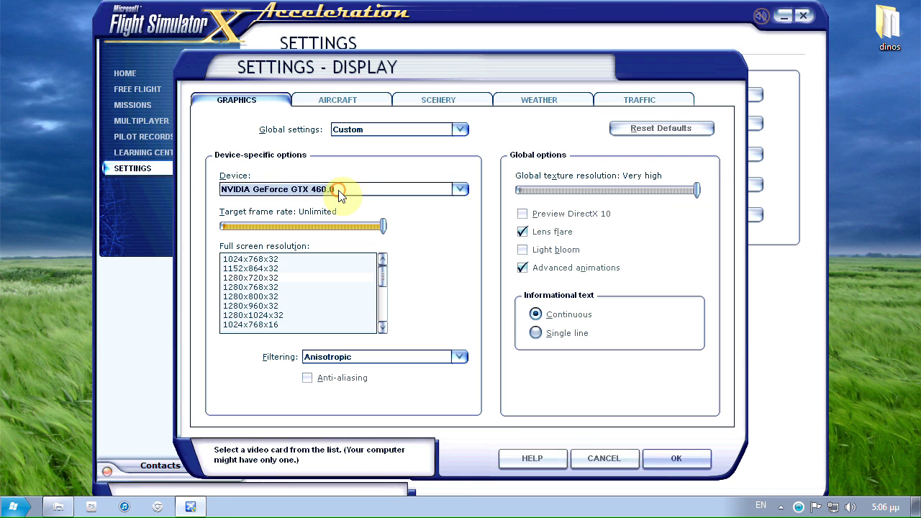
left_click(382, 226)
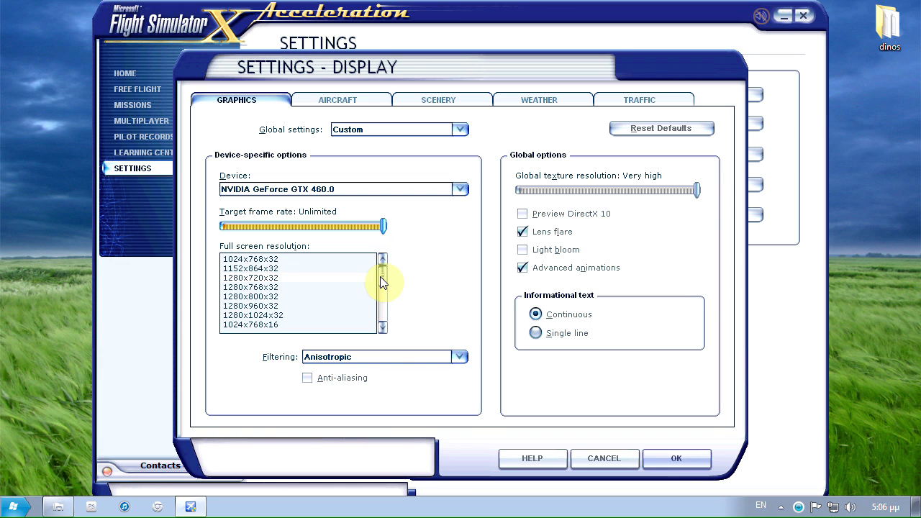
left_click(296, 279)
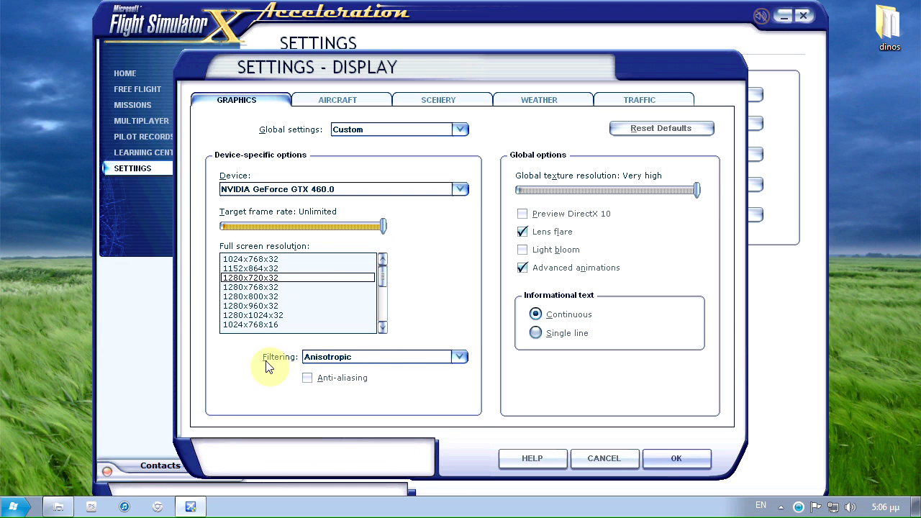
left_click(459, 356)
left_click(458, 356)
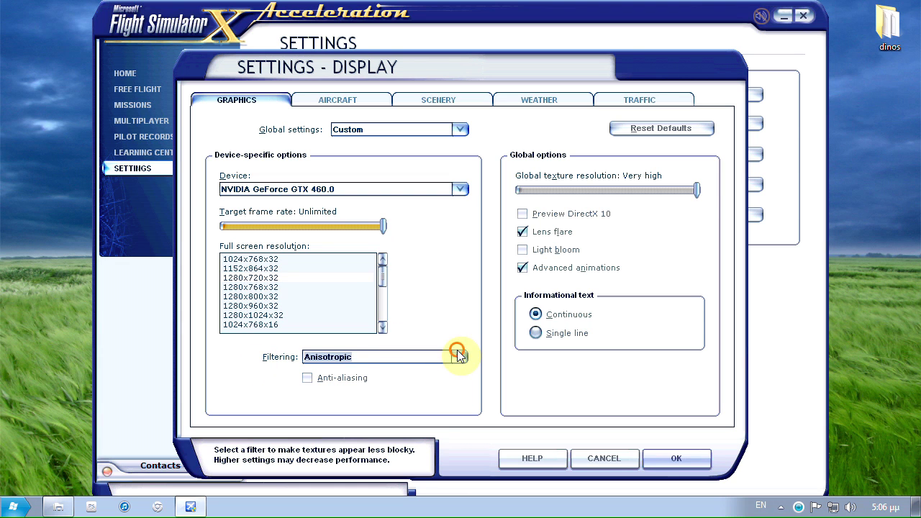
left_click(696, 190)
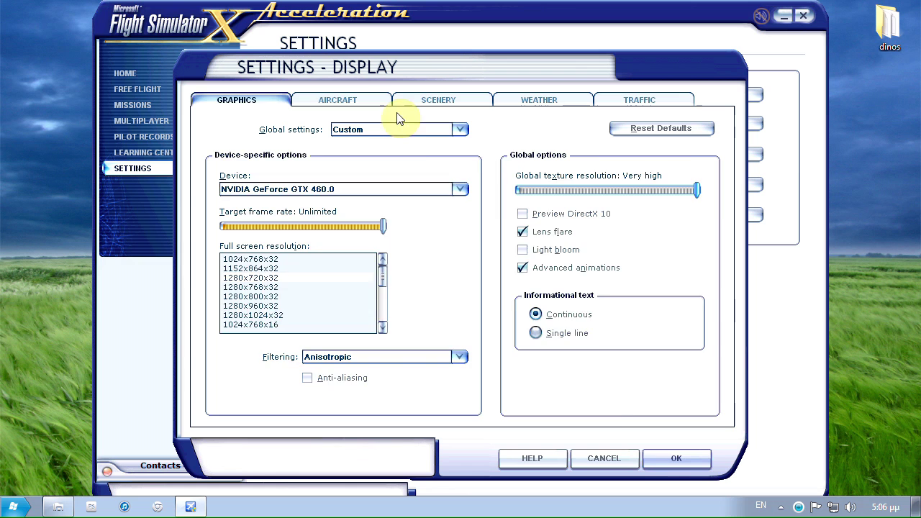
Review the aircraft display settings and try the option that makes the aircraft cast shadows on itself
left_click(380, 101)
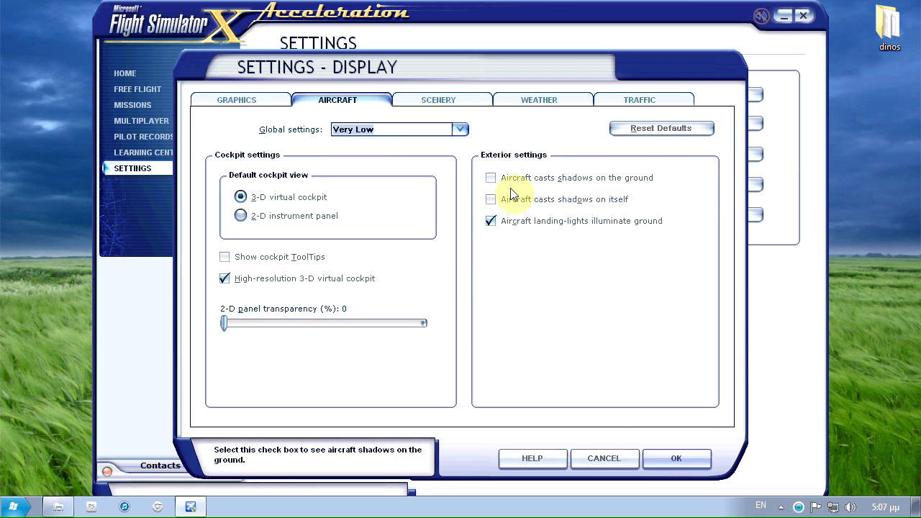
left_click(491, 199)
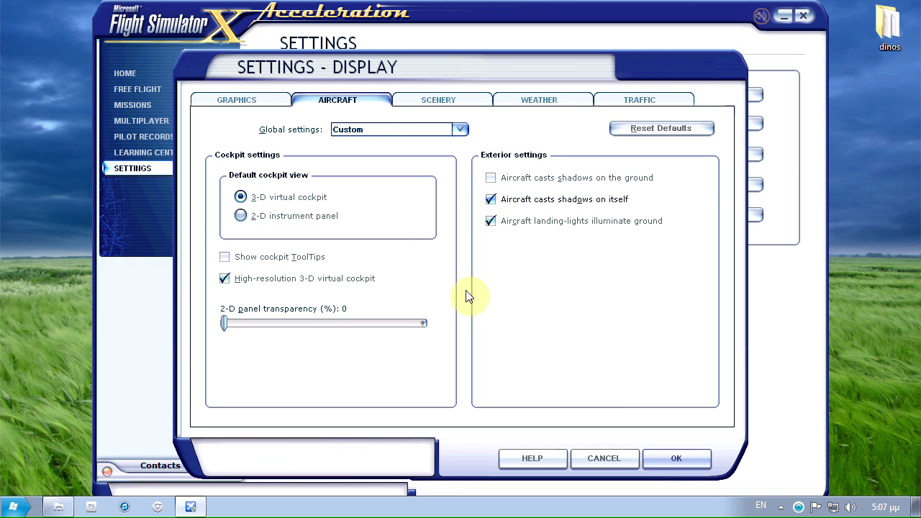
left_click(491, 221)
In the scenery settings, try water effects at Low 2.x, restore Mid 2.x, and check the mesh resolution without changing it
left_click(438, 103)
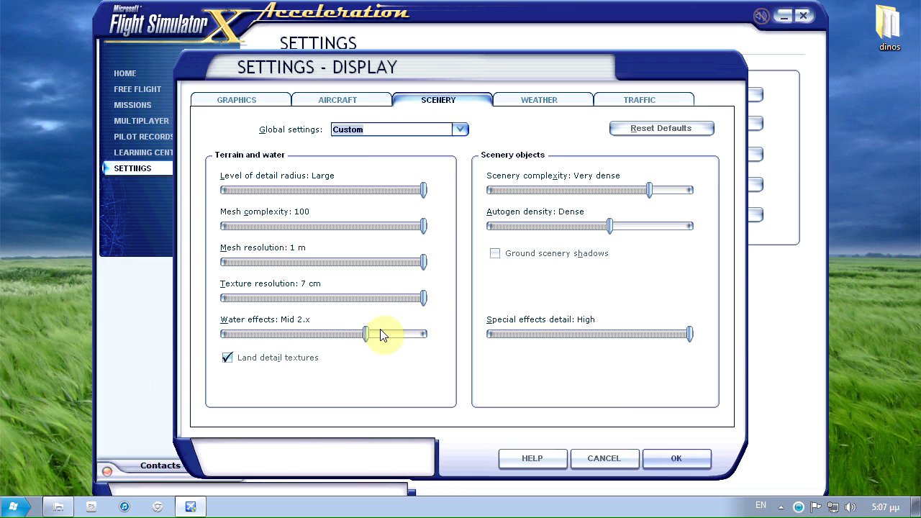
mouse_move(363, 341)
left_mouse_down()
mouse_move(353, 339)
mouse_move(379, 341)
mouse_move(347, 341)
left_mouse_up()
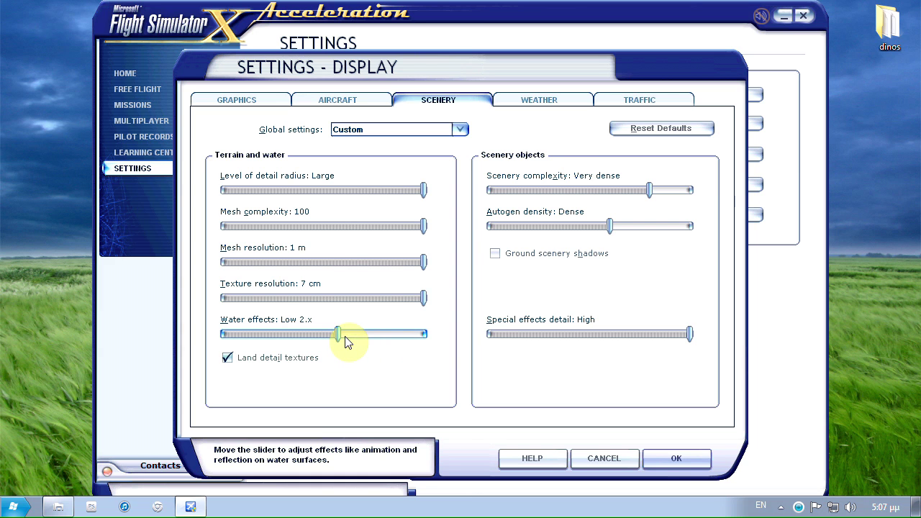
left_click_drag(347, 340, 366, 338)
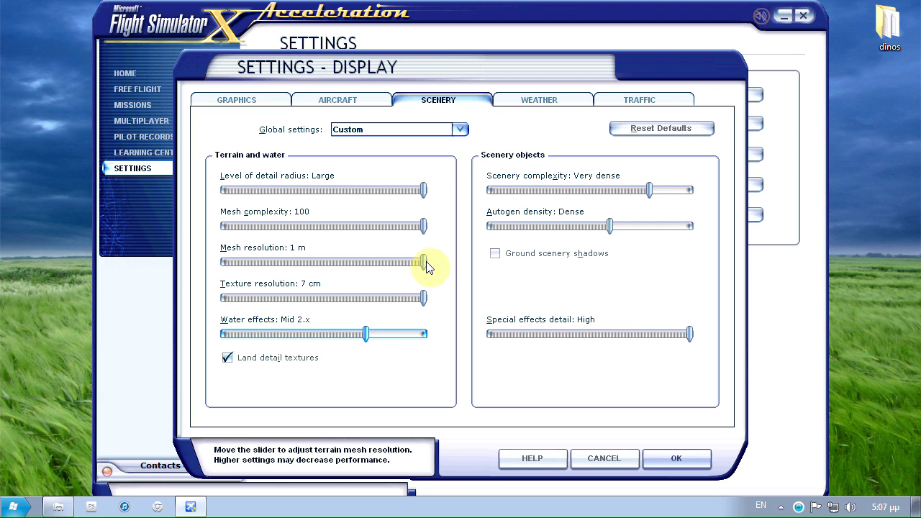
mouse_move(425, 262)
left_mouse_down()
mouse_move(407, 266)
mouse_move(436, 268)
left_mouse_up()
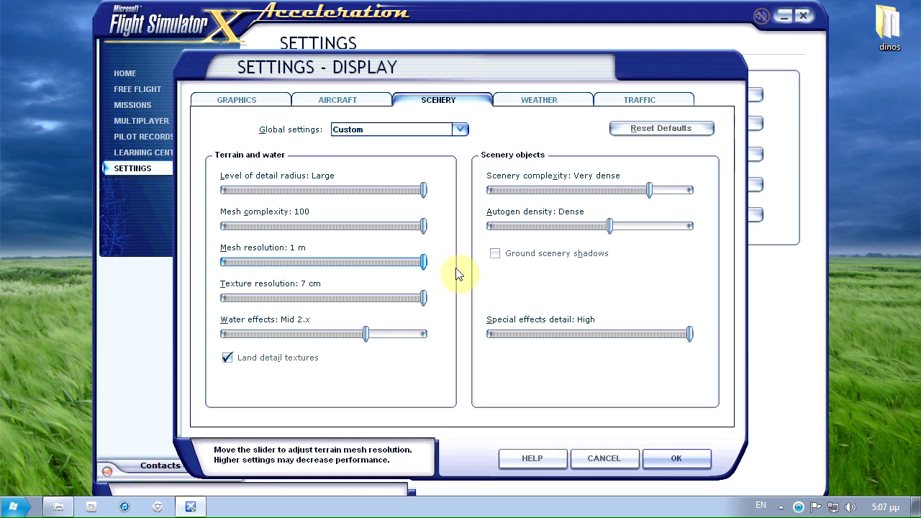
Review the weather settings for cloud draw distance, cloud coverage density and weather change rate without changing them
left_click(545, 105)
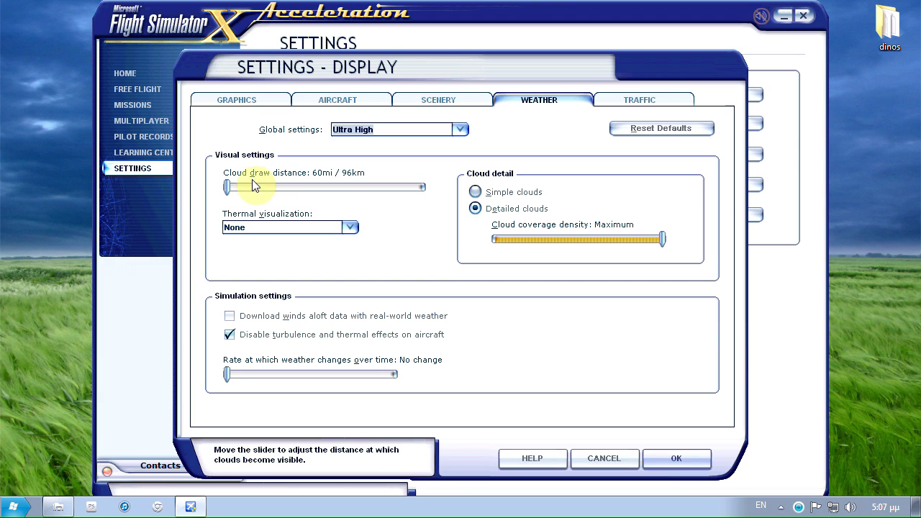
left_click(227, 193)
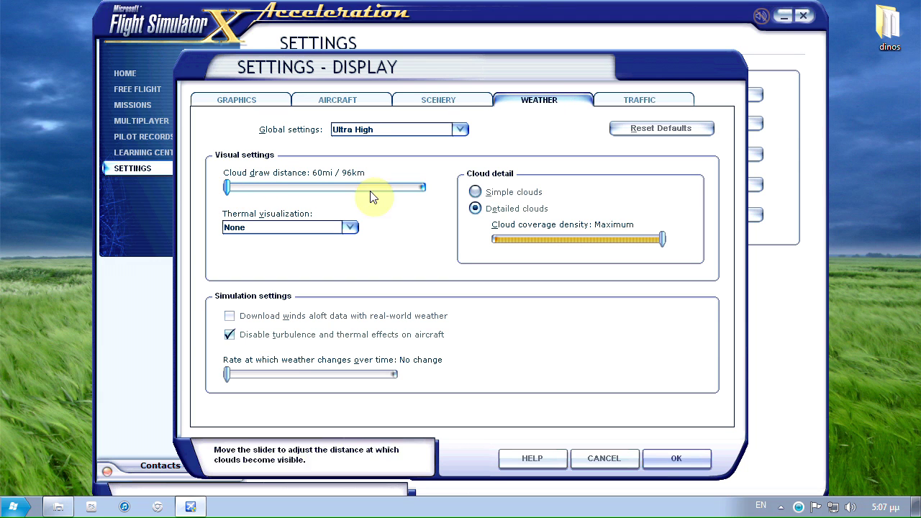
left_click(662, 239)
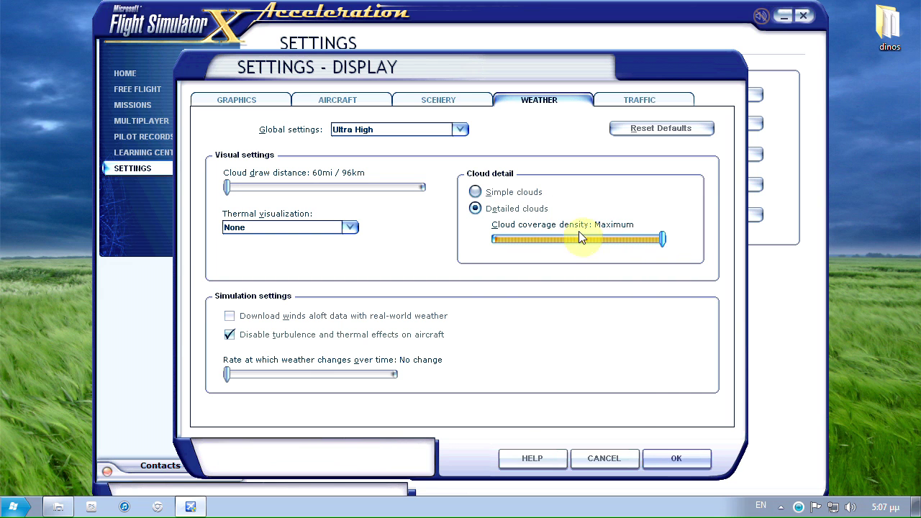
left_click(226, 373)
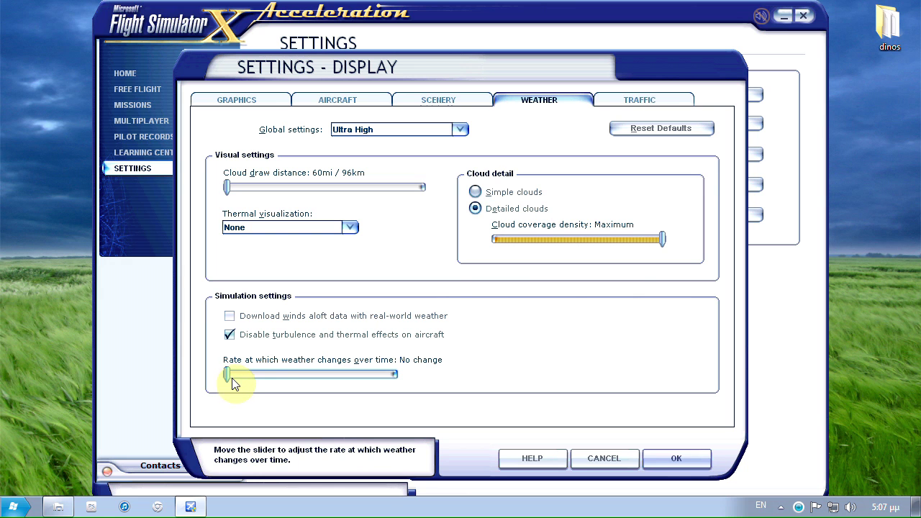
Set the airline traffic density to 18% in the traffic settings and accept the display settings
left_click(623, 100)
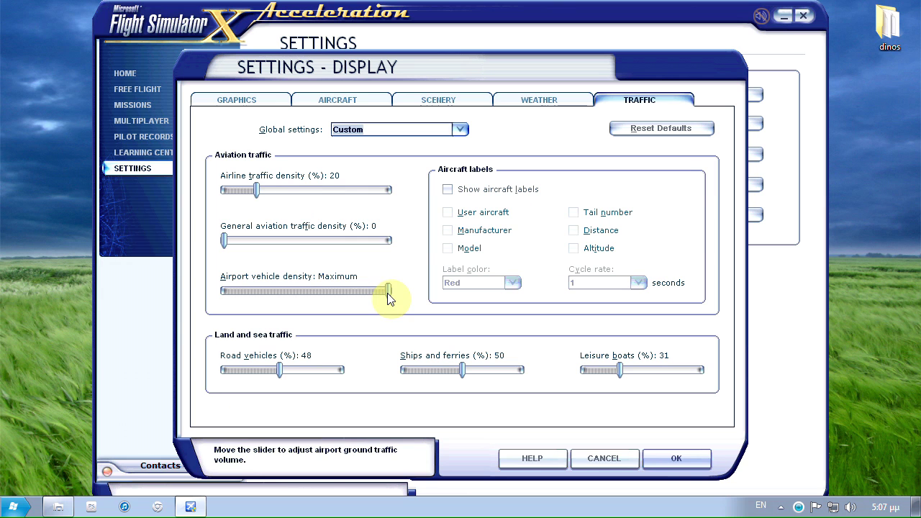
left_click(387, 291)
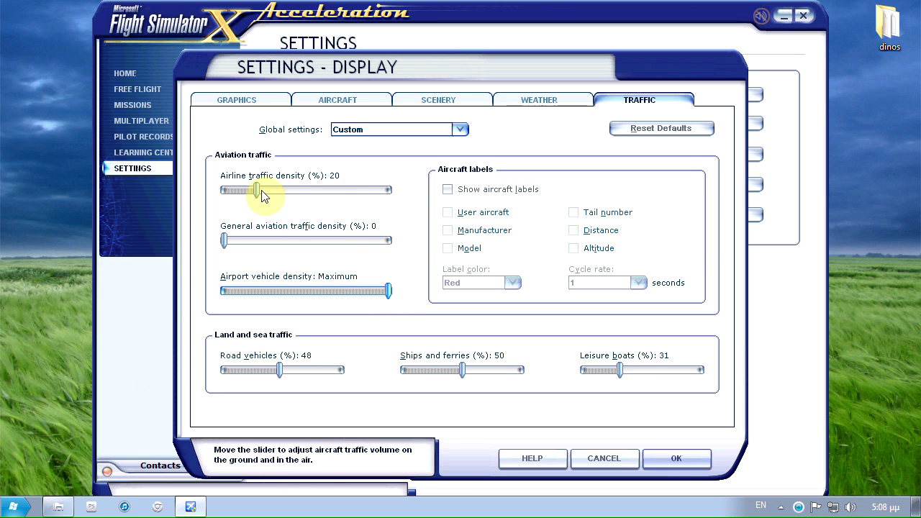
left_click_drag(262, 191, 255, 194)
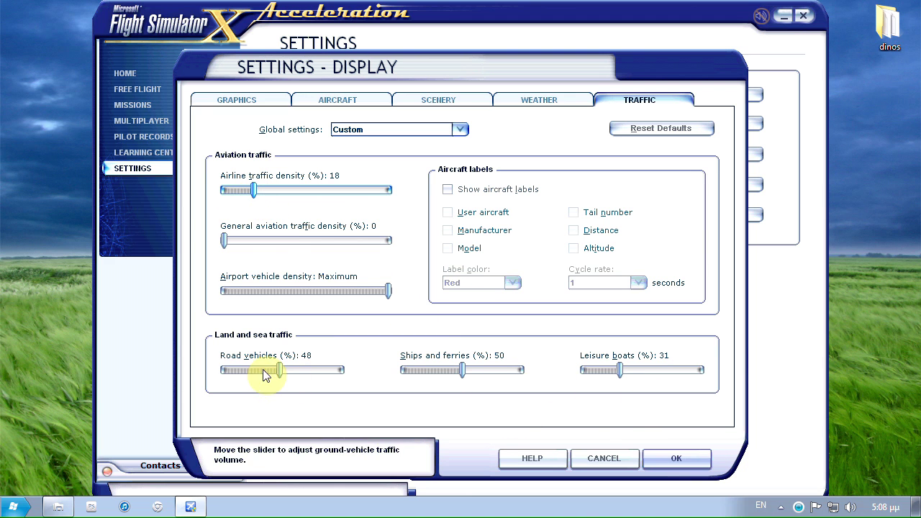
left_click(651, 461)
Exit Flight Simulator X, launch nvidiaInspector from the NVIDIA Inspector folder, and close the folder window
left_click(805, 19)
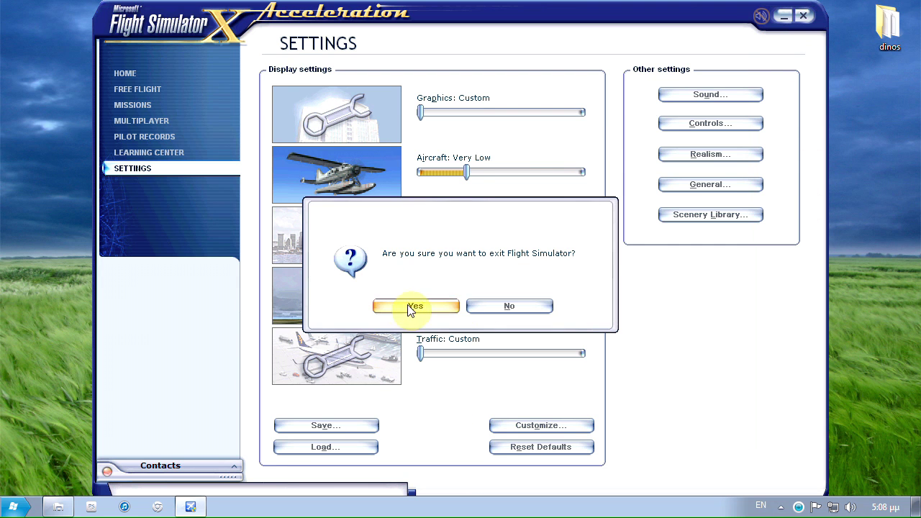
left_click(386, 305)
left_click(56, 508)
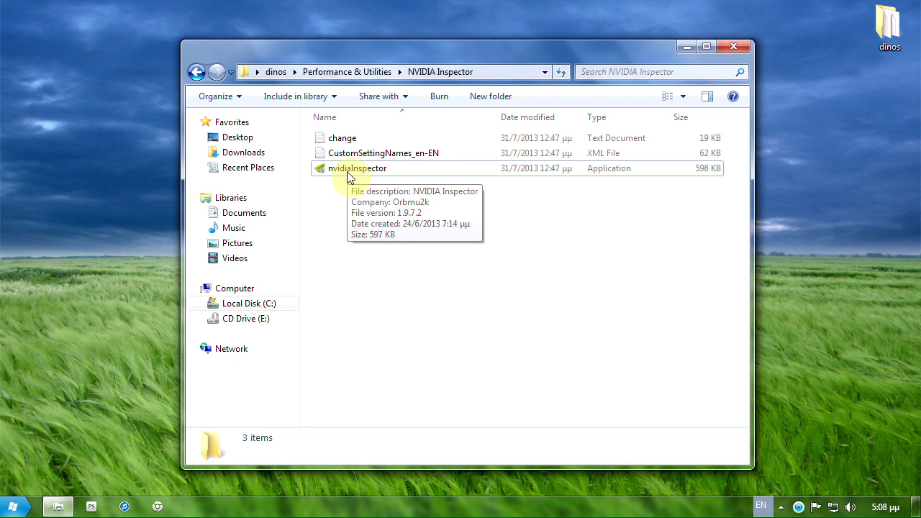
left_click(349, 177)
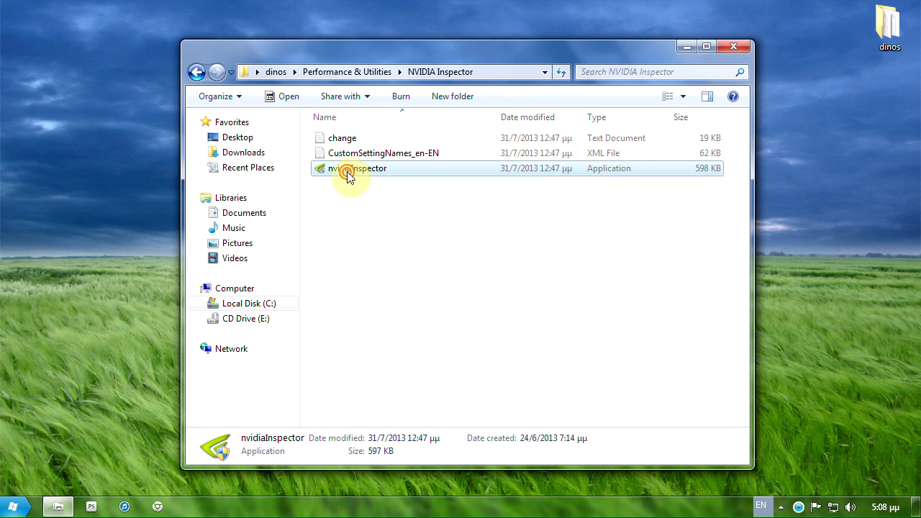
left_click(735, 45)
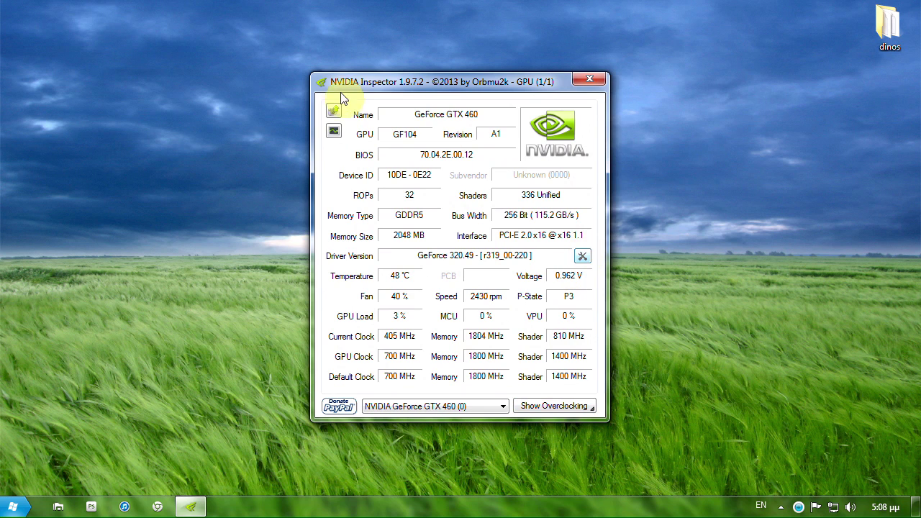
Open the driver profile settings in NVIDIA Inspector and load the MS Flight Simulator X profile
left_click(334, 112)
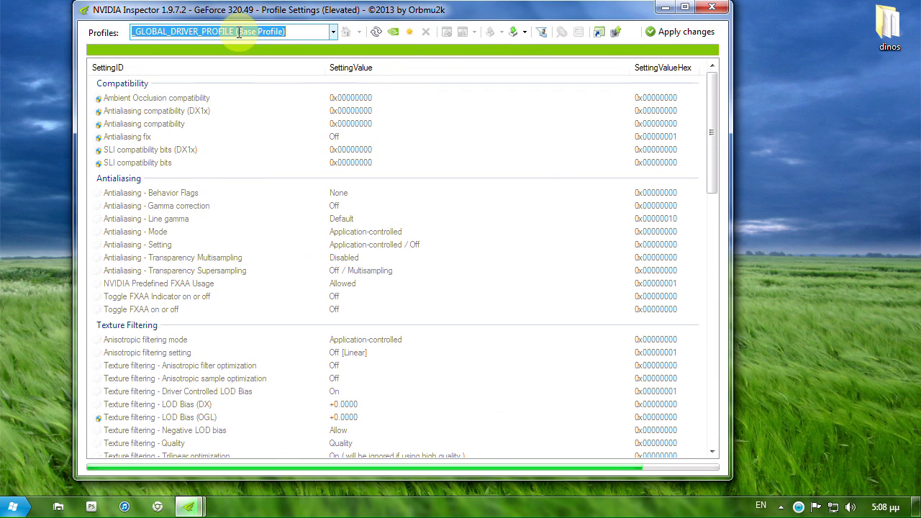
type("ms f")
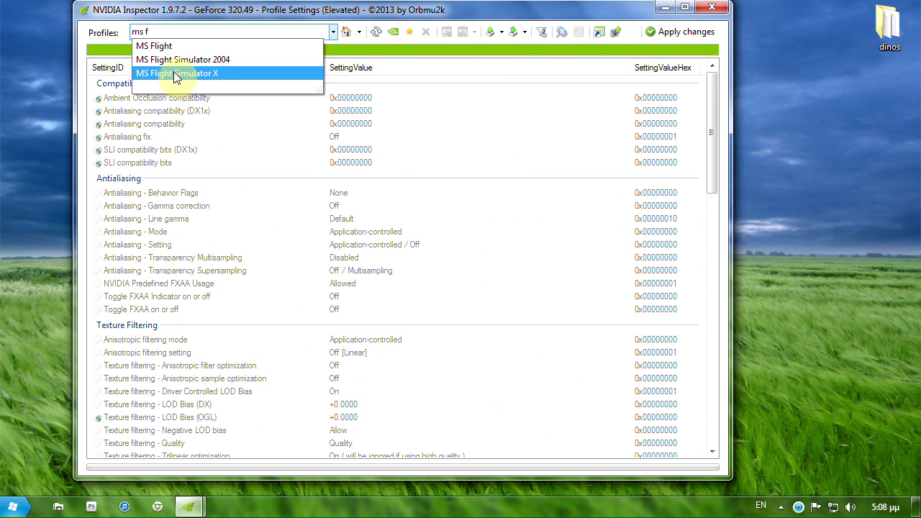
left_click(174, 73)
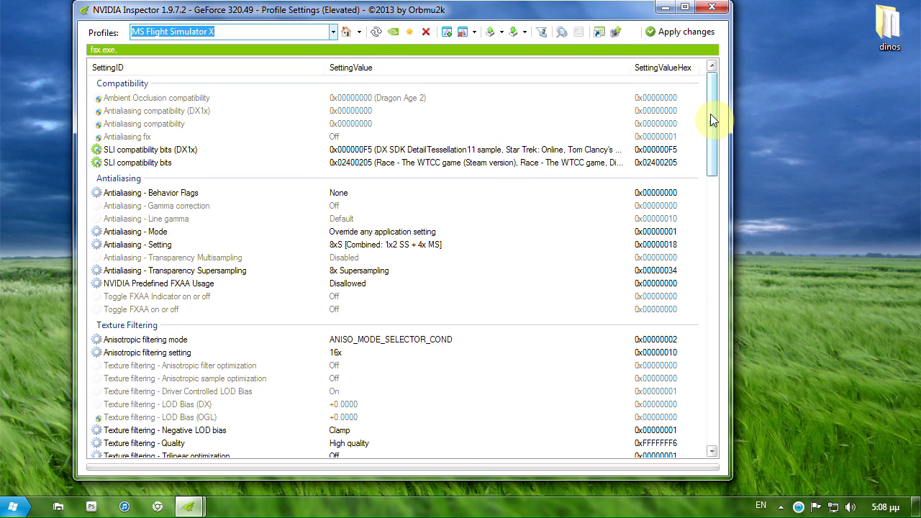
Review the profile's compatibility, antialiasing and texture filtering settings, and close NVIDIA Inspector without applying changes
left_click_drag(710, 113, 715, 138)
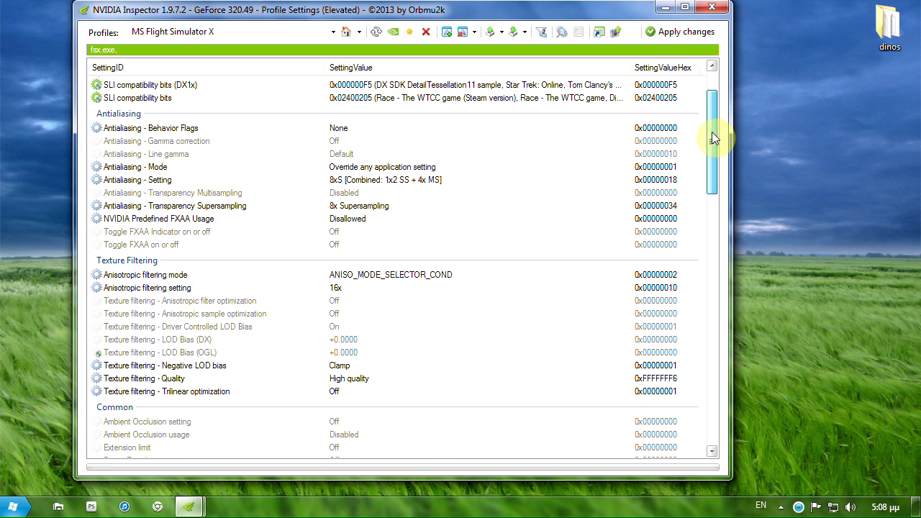
left_click_drag(712, 138, 710, 82)
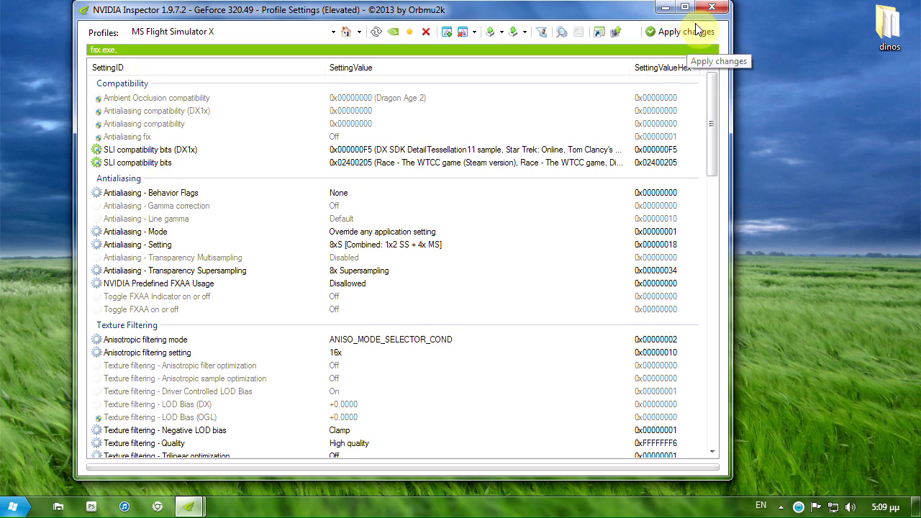
left_click(716, 12)
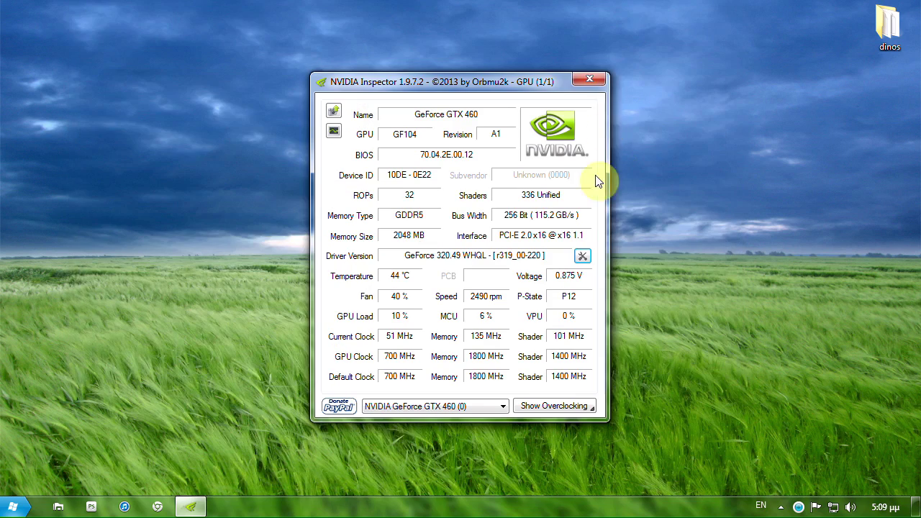
left_click(590, 79)
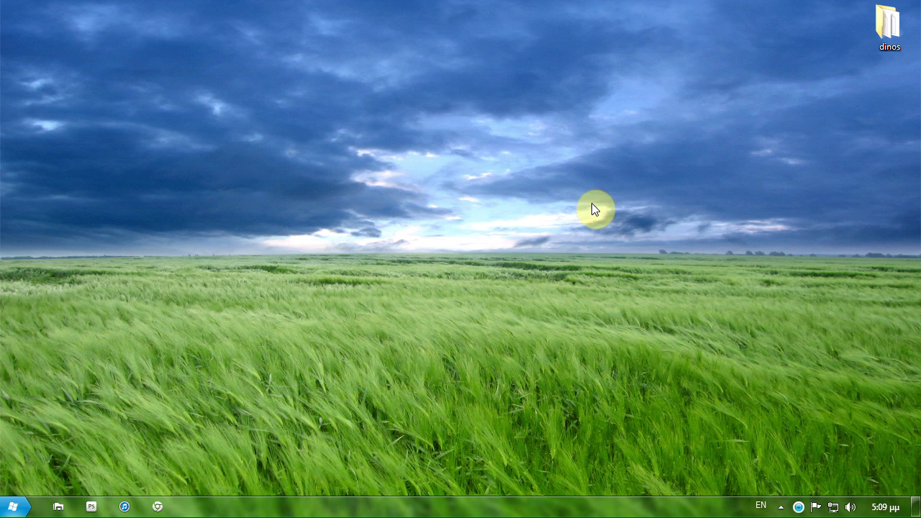
left_click(445, 214)
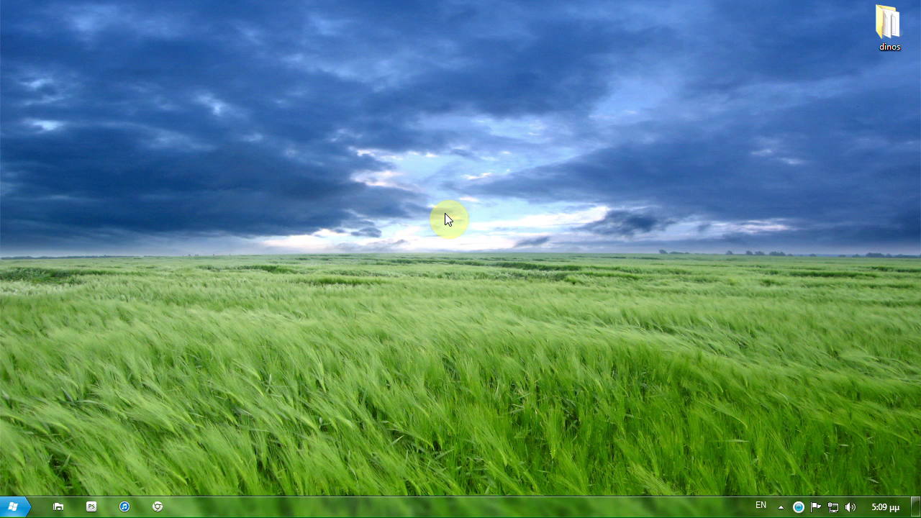